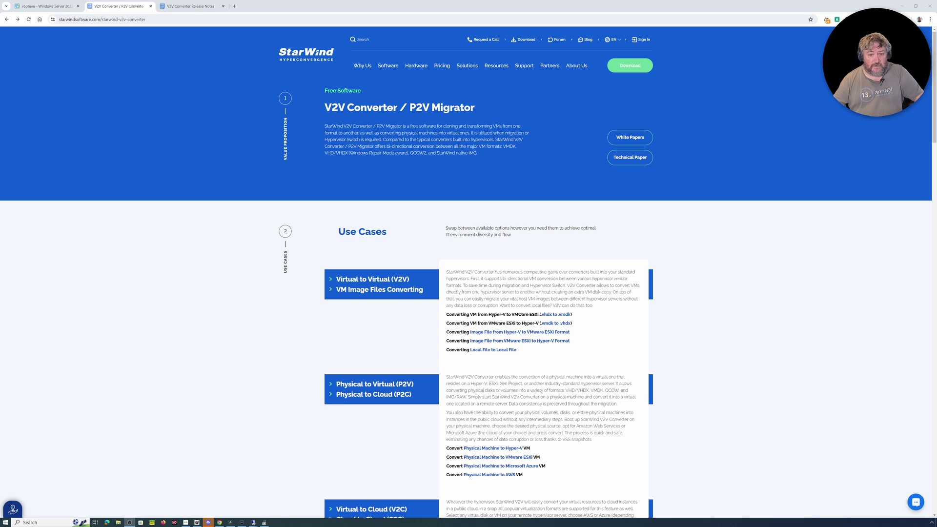
pyautogui.click(191, 6)
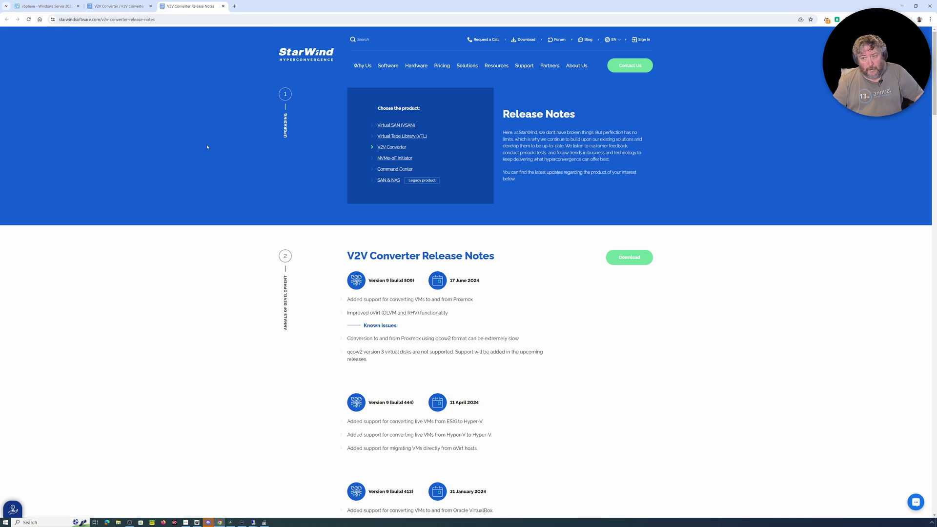
pyautogui.scroll(-20, 207, 147)
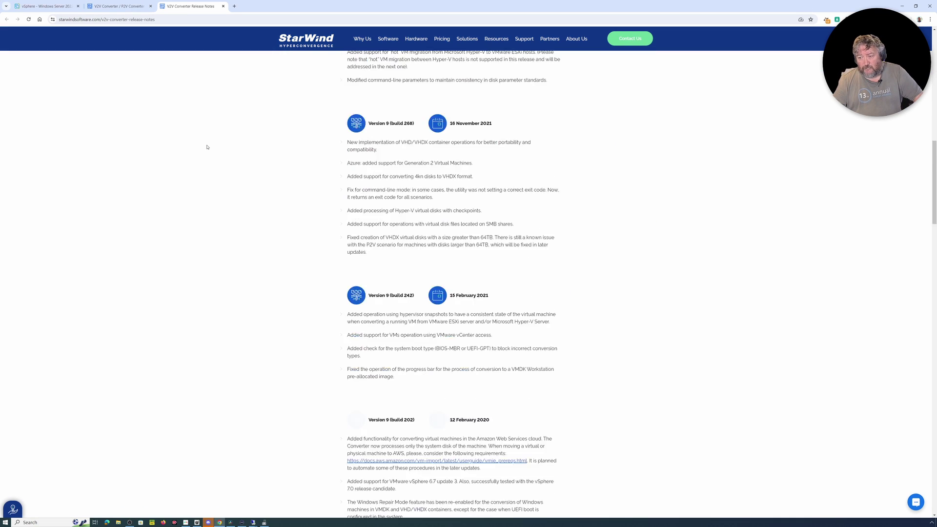
pyautogui.scroll(-20, 207, 147)
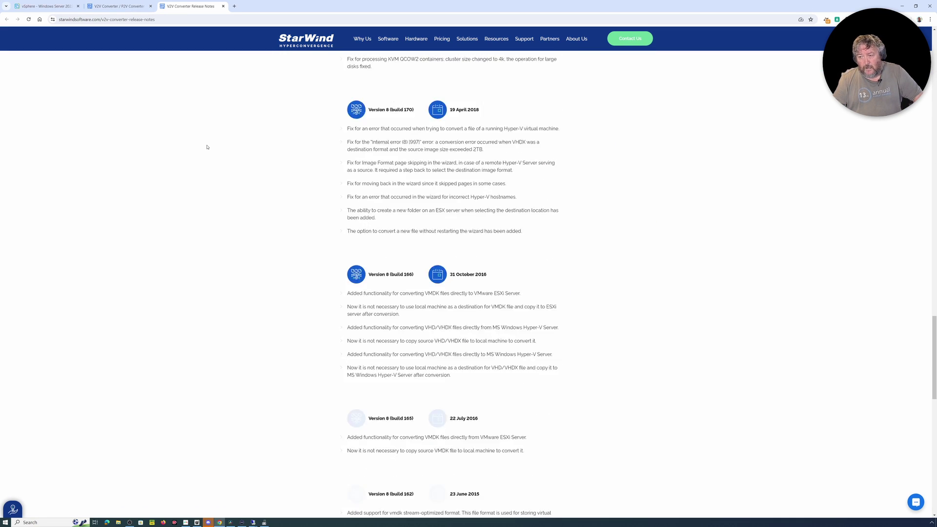
pyautogui.scroll(-5, 207, 147)
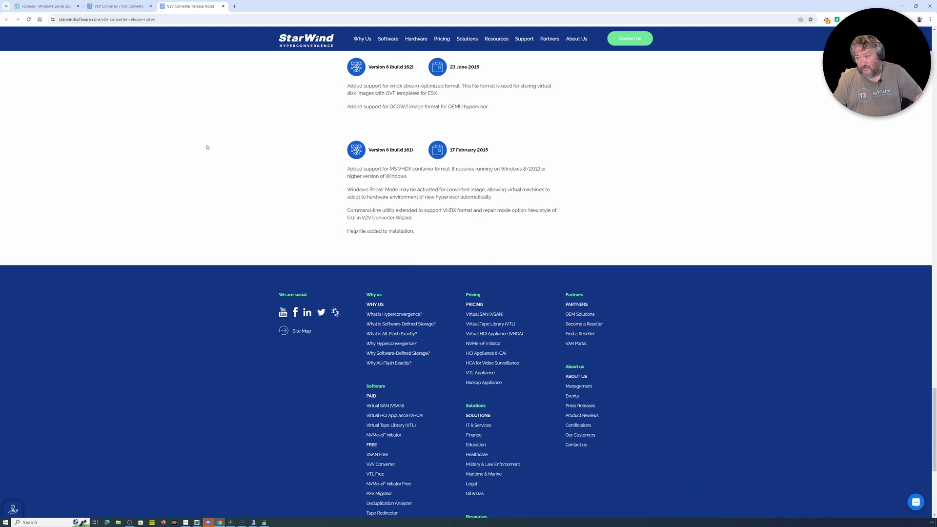
pyautogui.scroll(20, 207, 147)
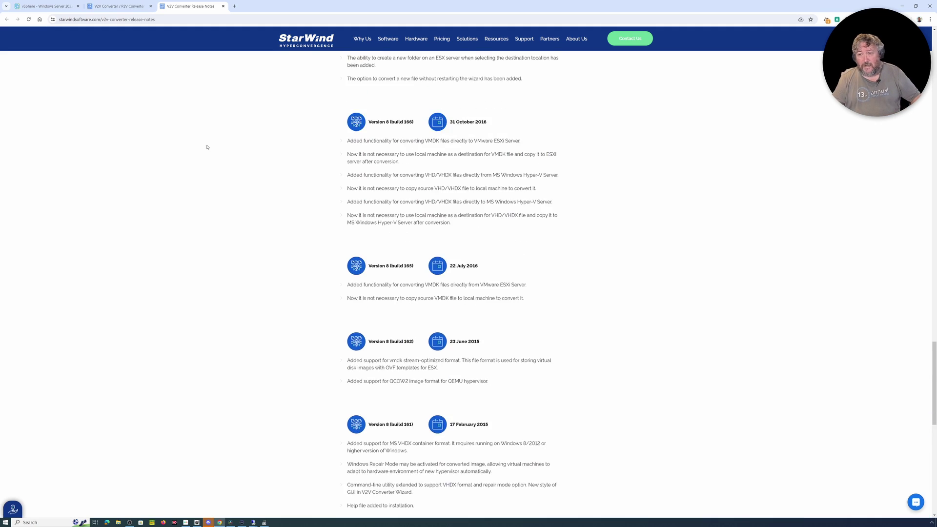
pyautogui.scroll(4, 207, 147)
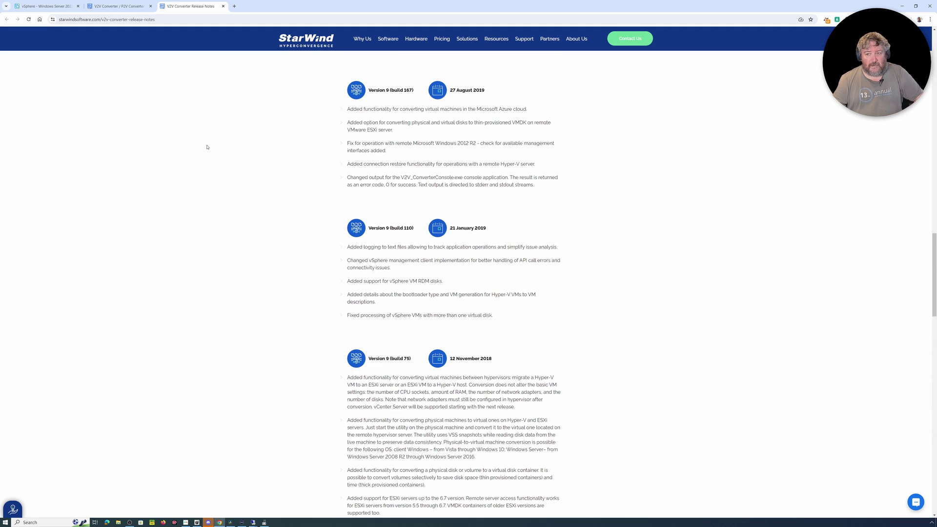
pyautogui.scroll(20, 207, 147)
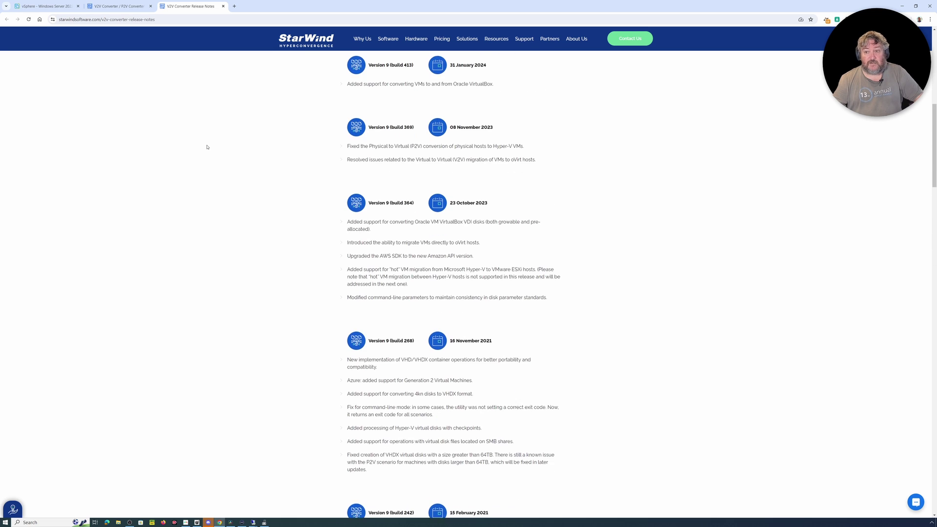
pyautogui.scroll(8, 207, 147)
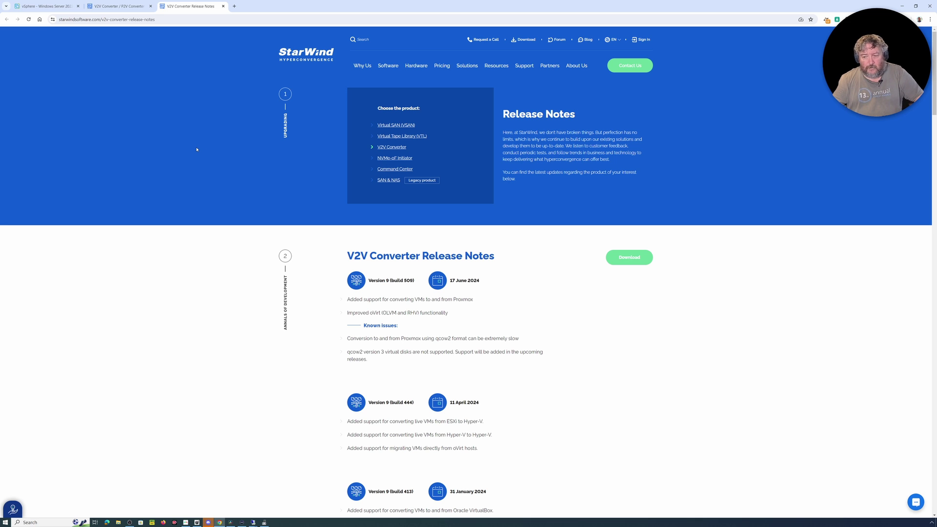
# Skim the StarWind release notes, then restore the Remote Desktop session showing Hyper-V Manager
pyautogui.scroll(-2, 196, 149)
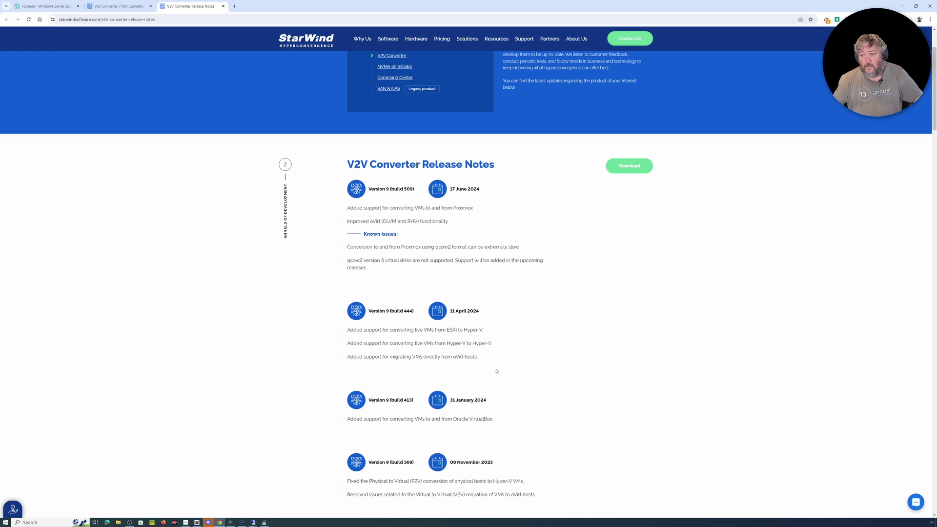
pyautogui.scroll(2, 497, 371)
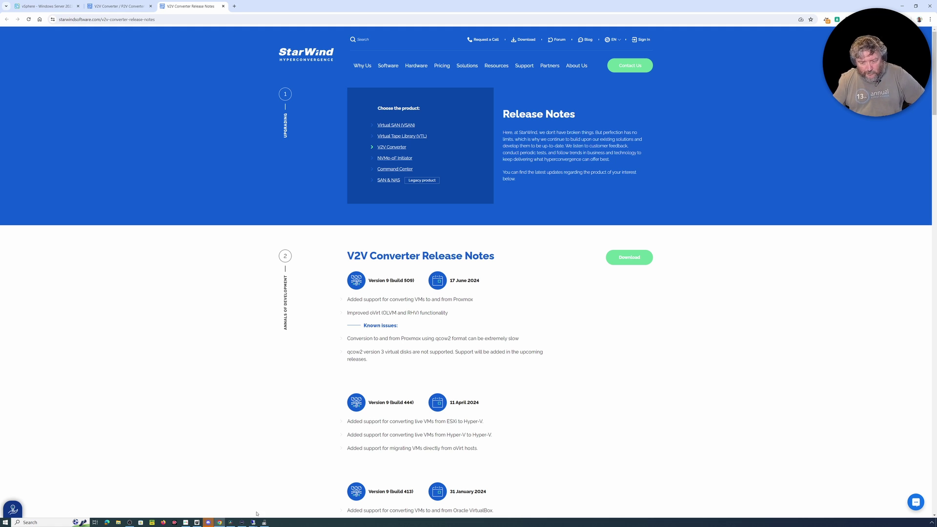
pyautogui.moveTo(255, 521)
pyautogui.click(272, 492)
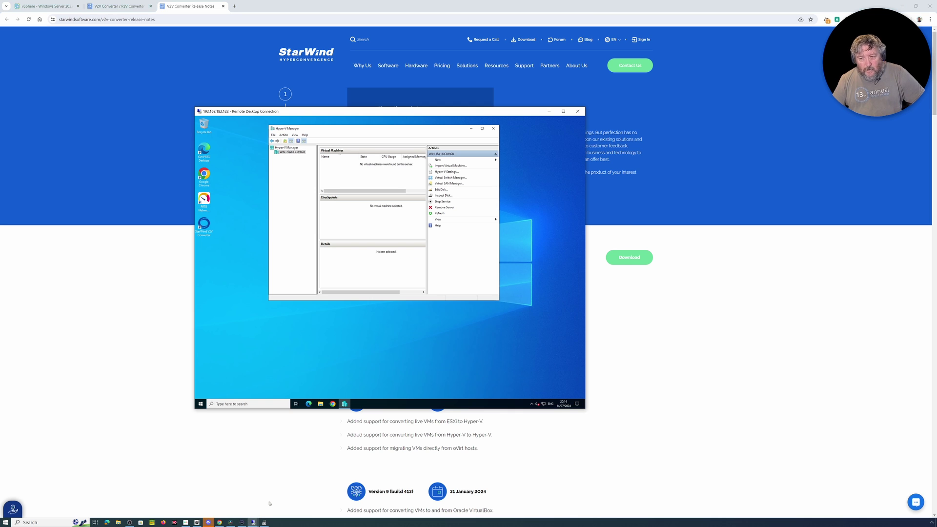
pyautogui.moveTo(364, 114); pyautogui.dragTo(318, 113)
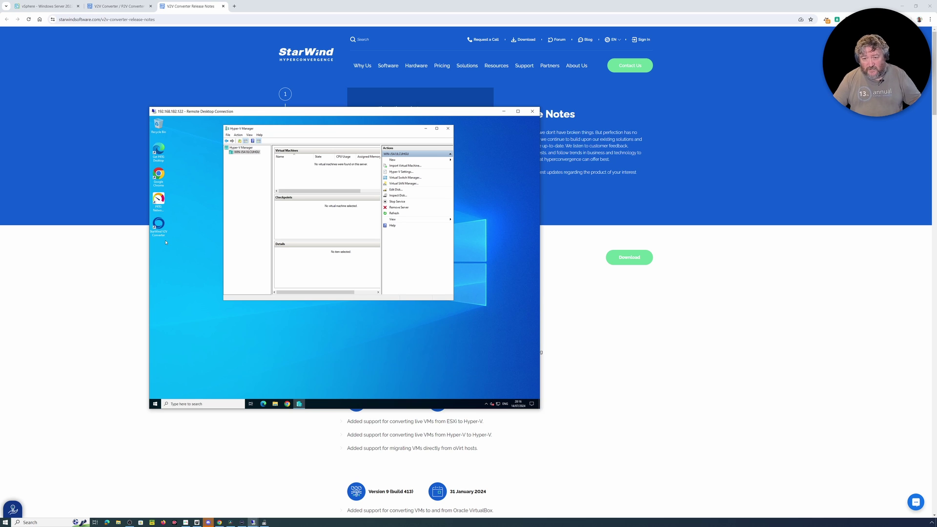
# Launch StarWind V2V Converter on the remote host and move its wizard window up and left
pyautogui.doubleClick(164, 235)
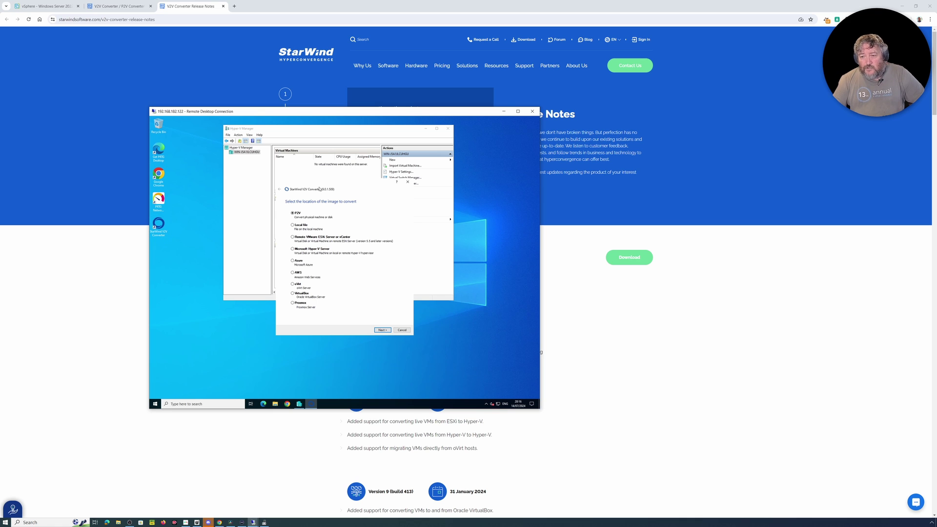
pyautogui.moveTo(321, 189); pyautogui.dragTo(243, 177)
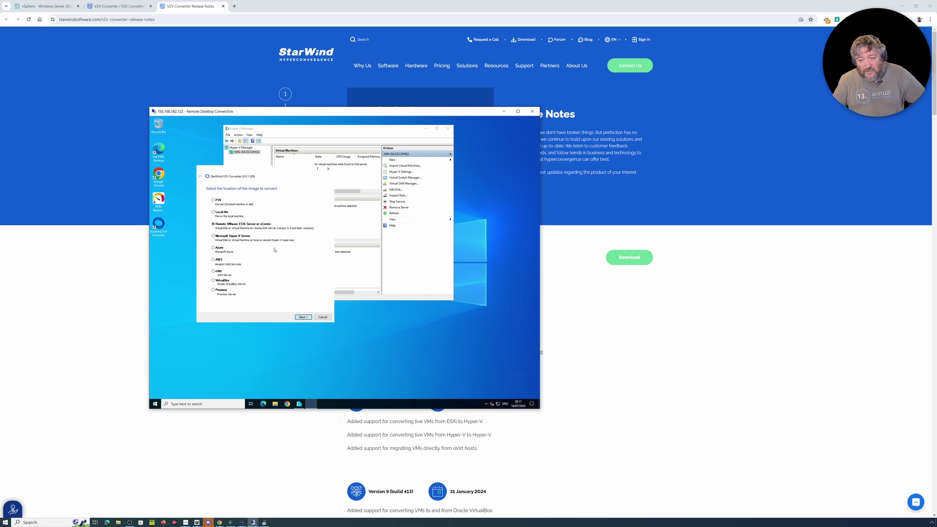
# Advance the converter wizard to the ESXi/vCenter connection parameters page
pyautogui.click(303, 317)
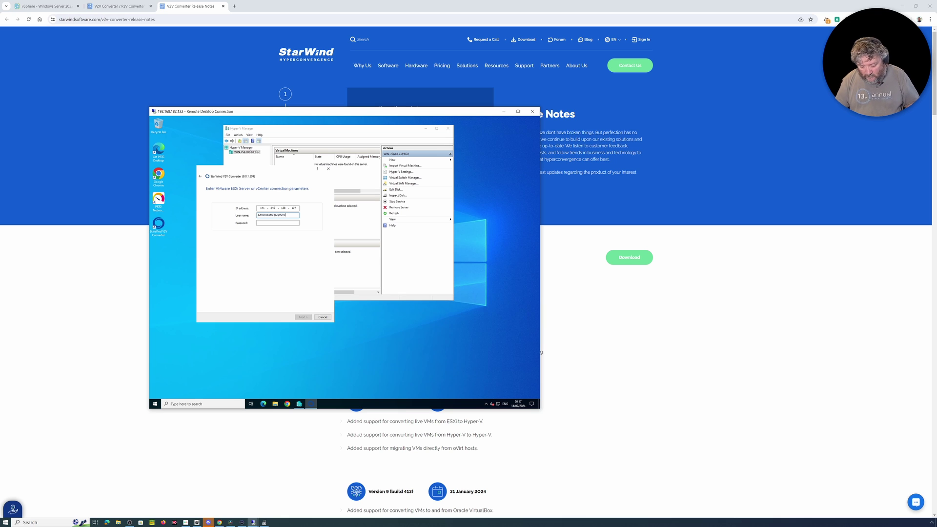
# Enter the administrator account password in the Password field
pyautogui.press('Tab')
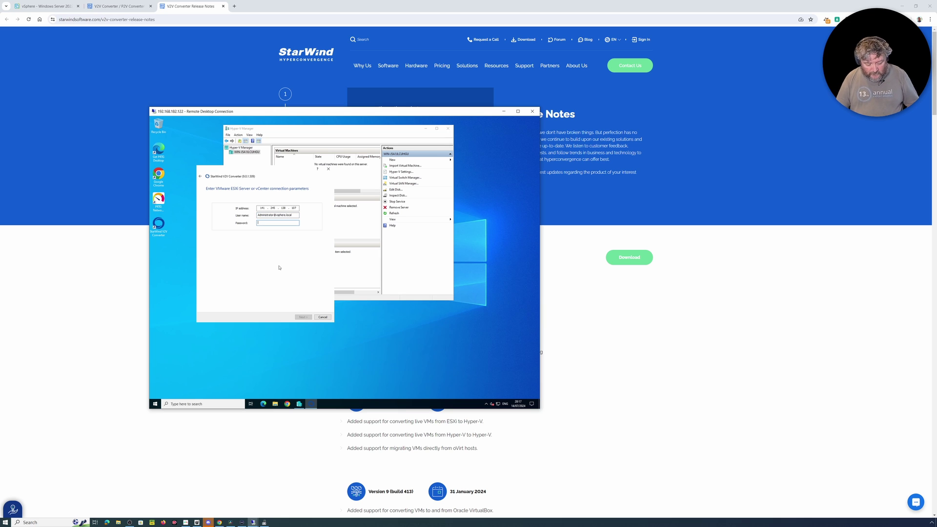
pyautogui.write('*')
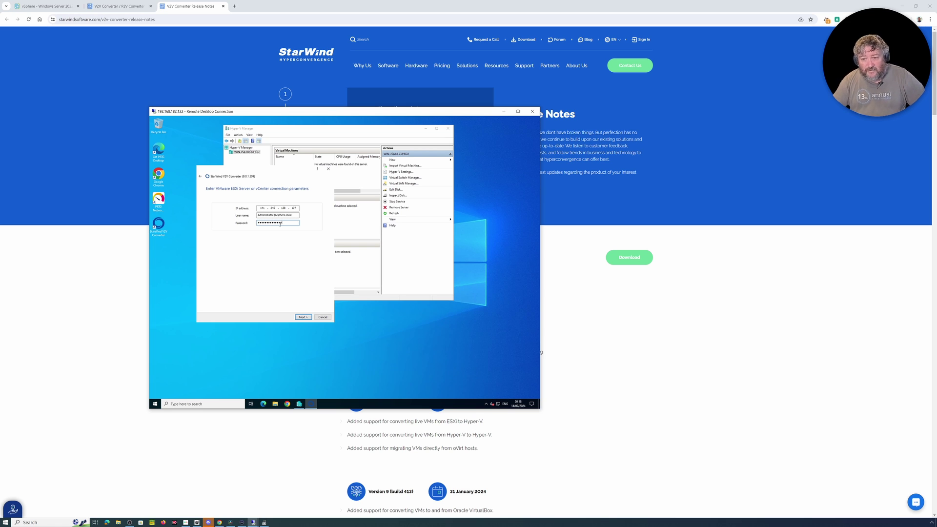
# Connect to vCenter, expand host esxi006, and pick the BDRBackup VM as the source
pyautogui.click(307, 318)
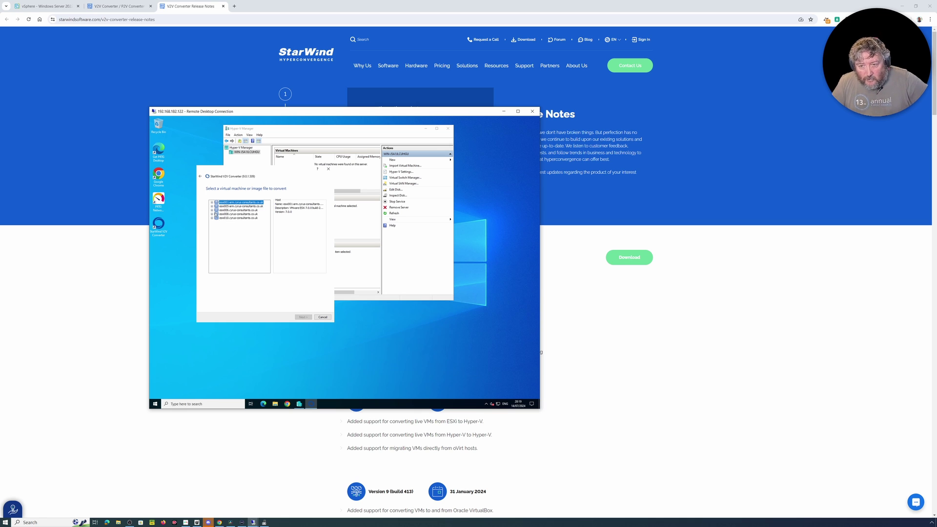
pyautogui.click(212, 211)
pyautogui.scroll(-3, 229, 236)
pyautogui.click(229, 246)
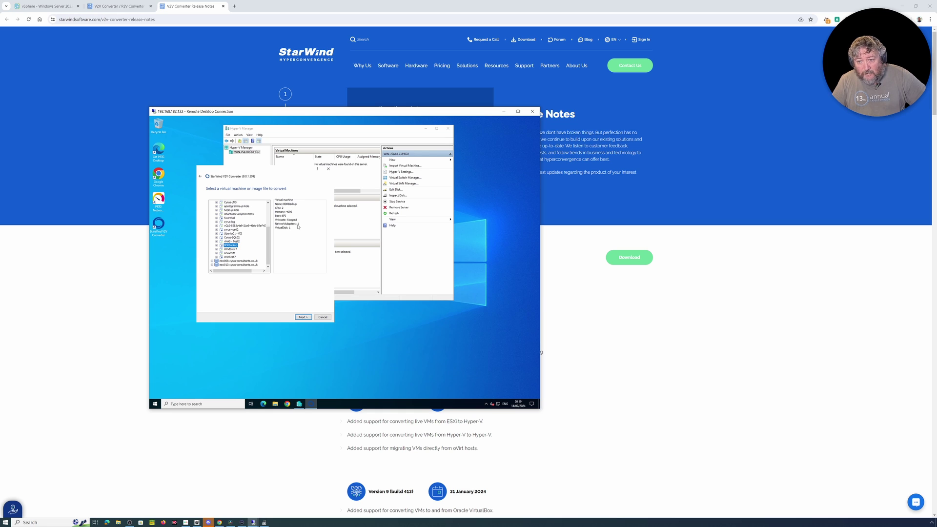
# Choose Microsoft Hyper-V Server as the destination and continue to its connection page
pyautogui.click(303, 317)
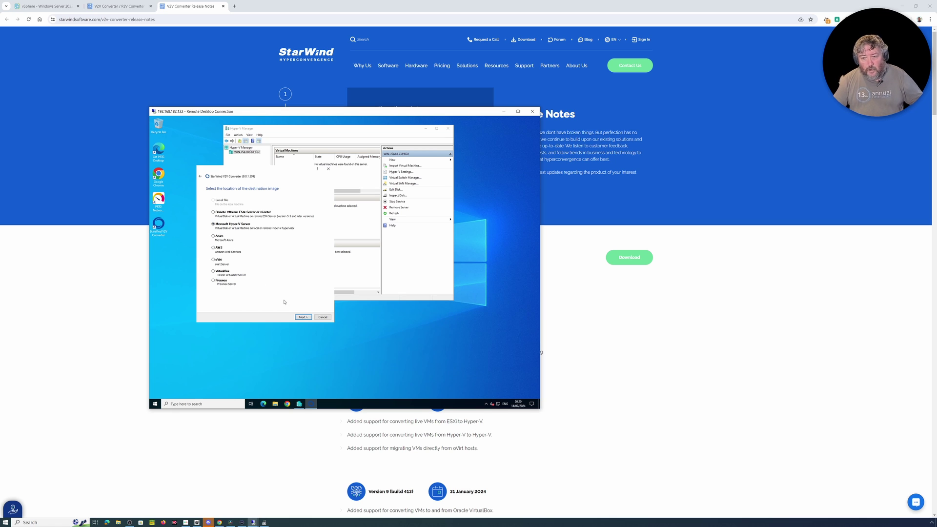
pyautogui.click(303, 317)
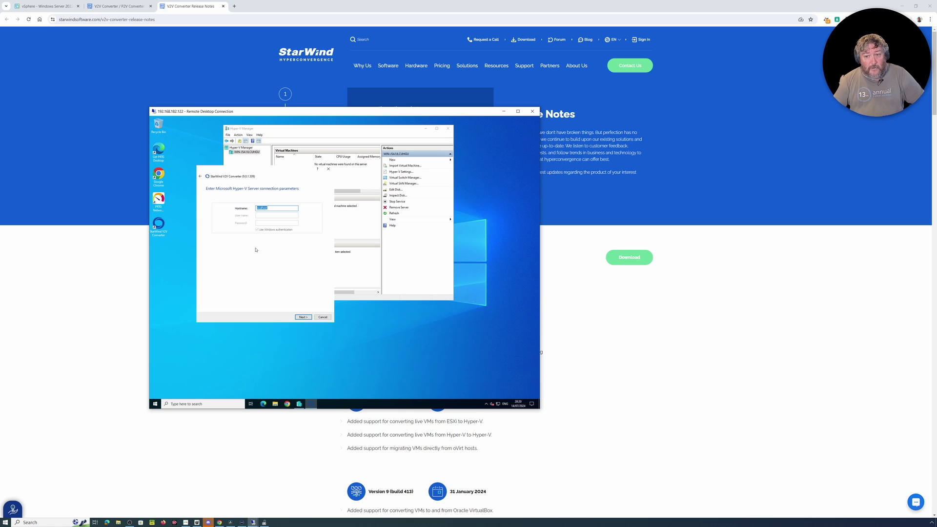
# Accept the localhost Hyper-V connection and set the VM storage location to E:\VMs
pyautogui.click(303, 317)
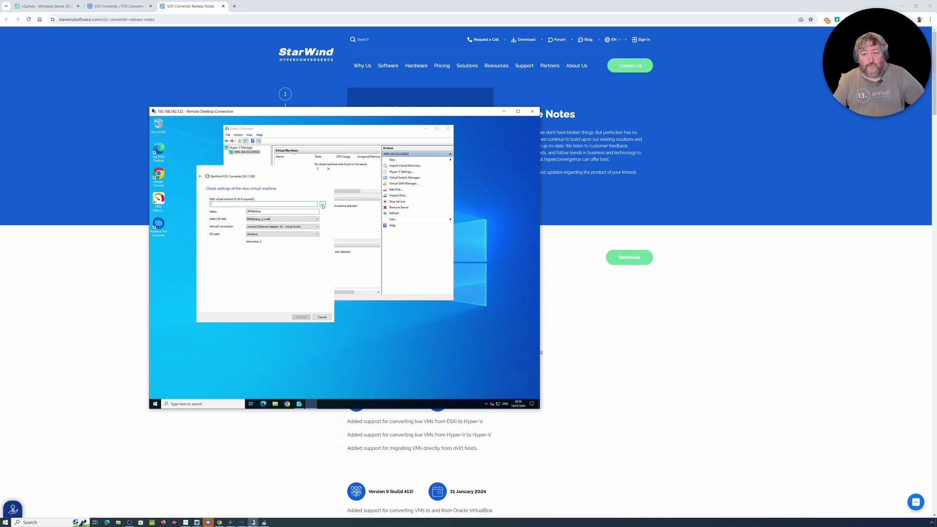
pyautogui.click(323, 205)
pyautogui.click(218, 207)
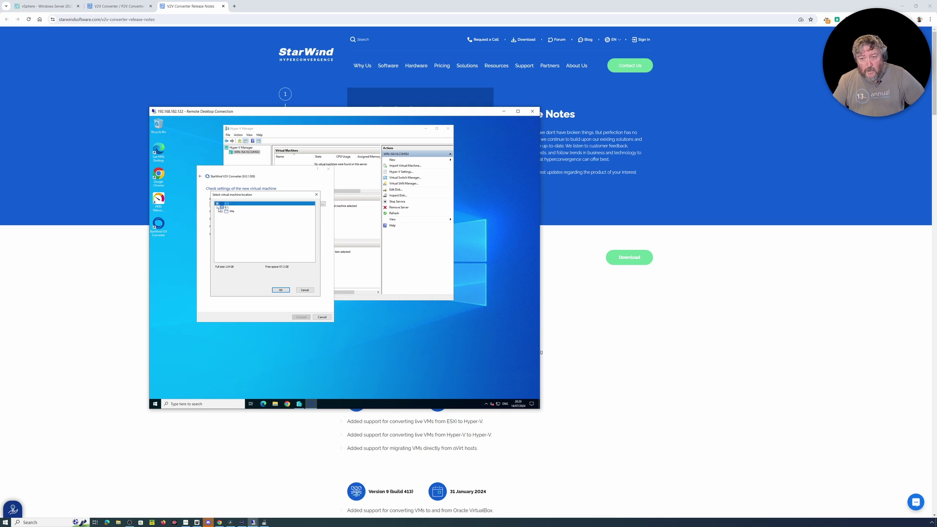
pyautogui.click(233, 213)
pyautogui.click(281, 290)
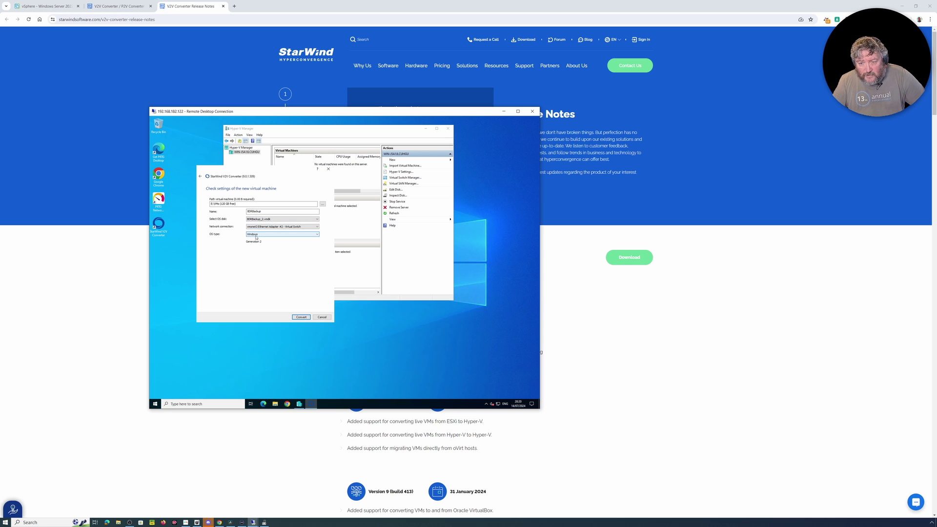
# Start converting BDRBackup into a Hyper-V VM and let it run to 100%
pyautogui.click(302, 318)
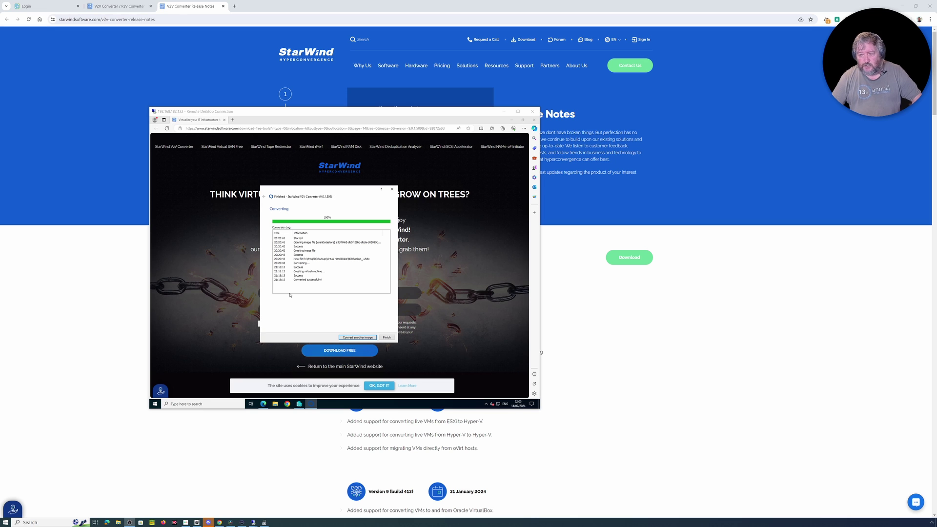
# After the conversion completes, bring the remote StarWind Download Free Tools page forward
pyautogui.click(440, 290)
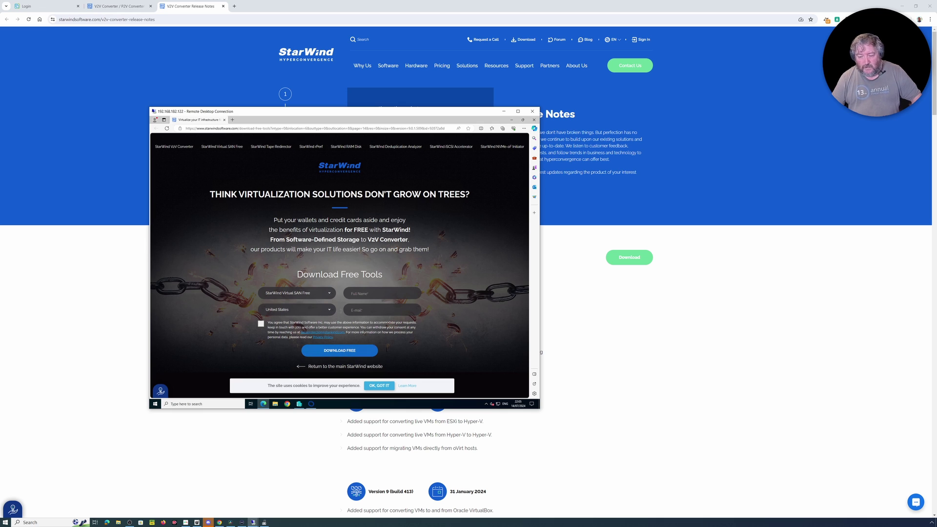
# Maximize Hyper-V Manager in the remote session and open the BDRBackup VM's context menu
pyautogui.click(512, 122)
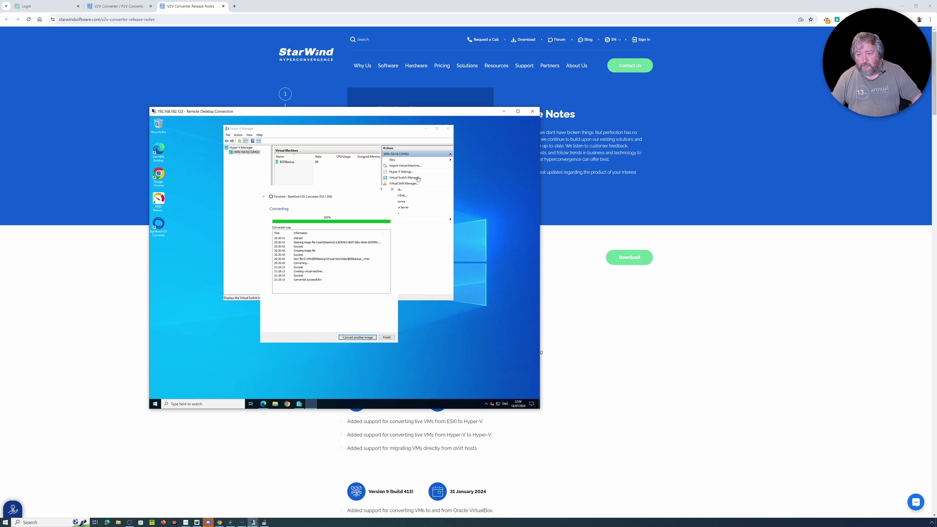
pyautogui.click(345, 136)
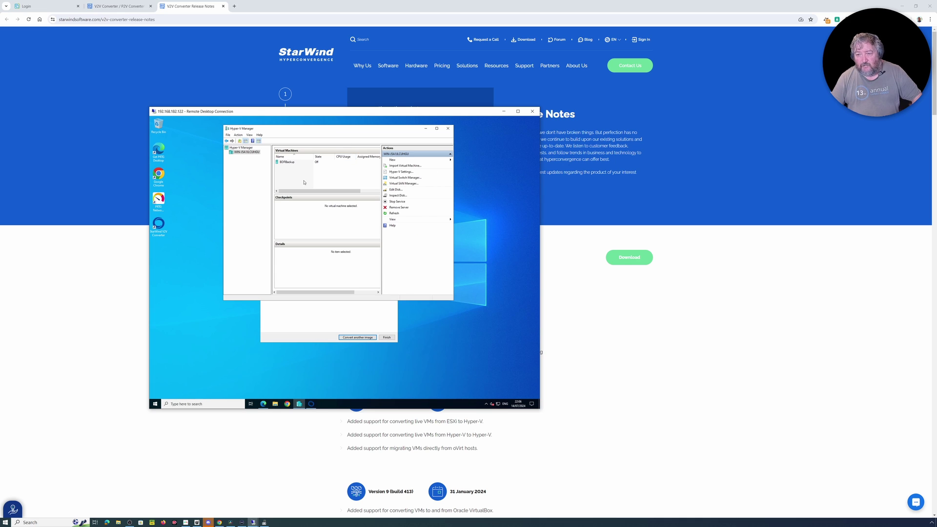
pyautogui.click(437, 128)
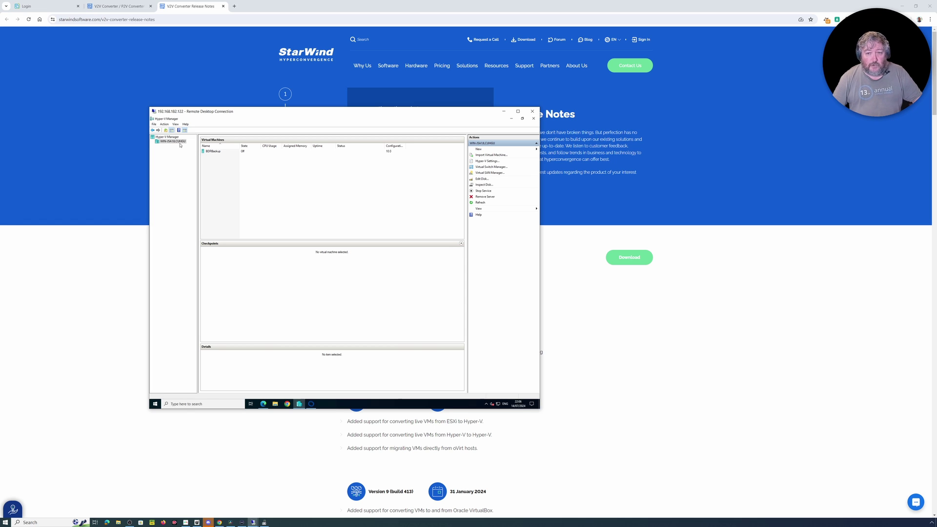
pyautogui.click(217, 152)
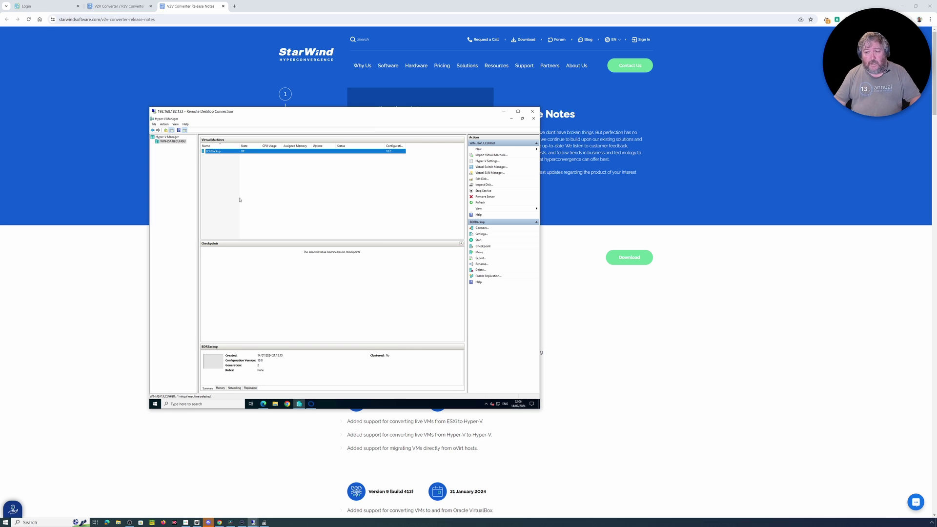
pyautogui.rightClick(219, 152)
# Connect to BDRBackup and start it, moving the console window higher while it boots
pyautogui.click(231, 156)
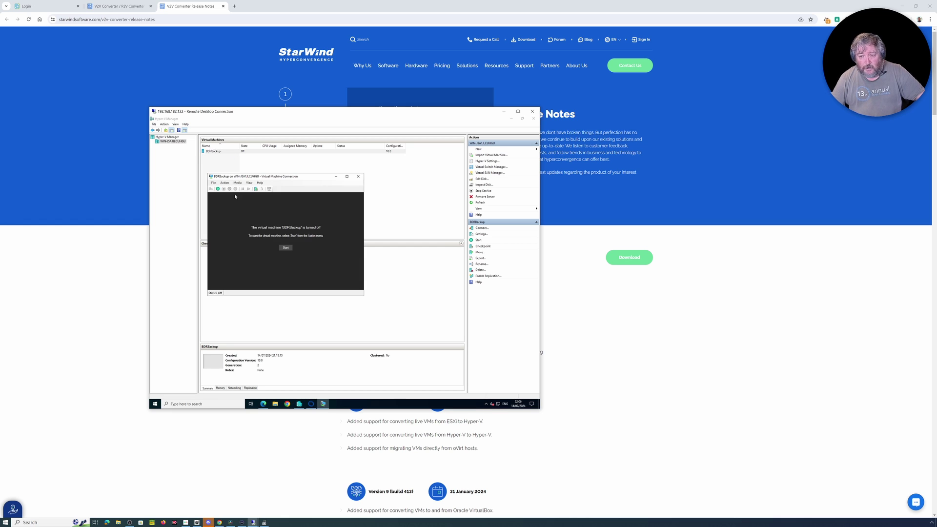
pyautogui.click(219, 190)
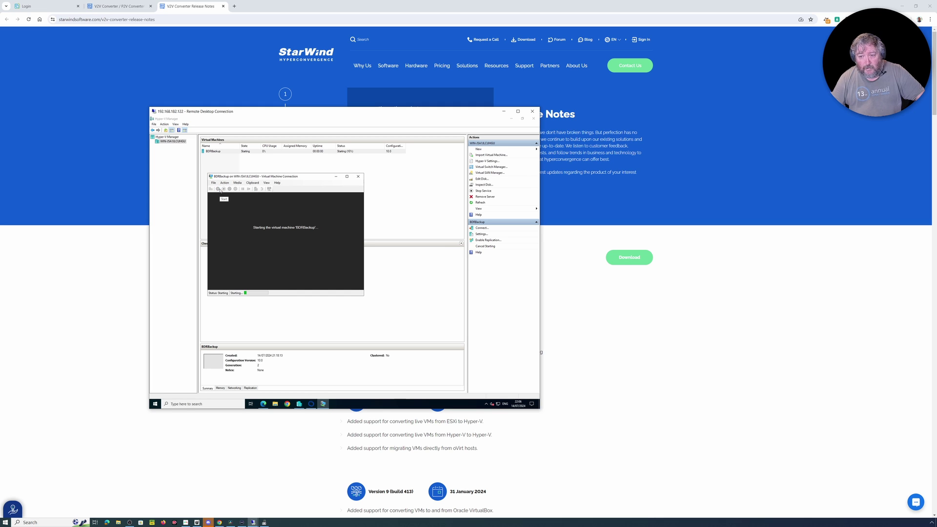
pyautogui.moveTo(255, 177); pyautogui.dragTo(238, 144)
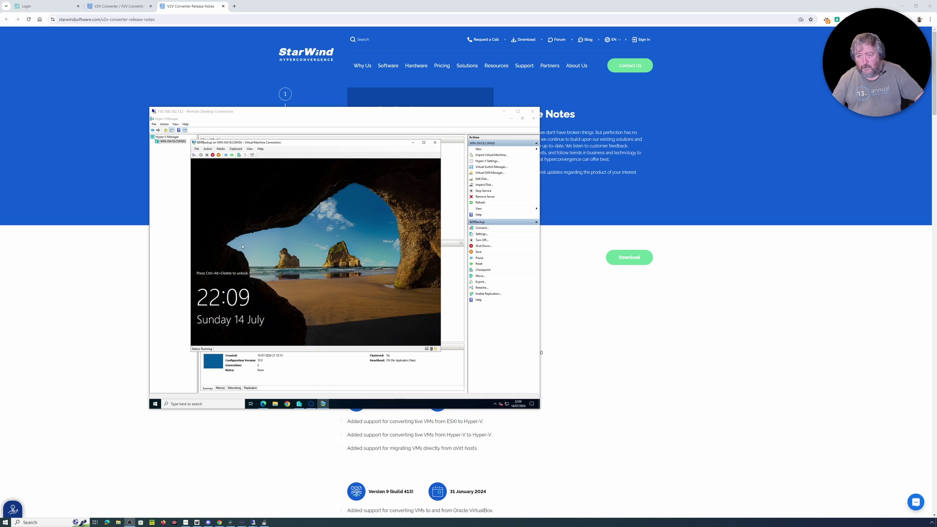
# Send Ctrl+Alt+Delete from the console's Action menu to reach the sign-in screen
pyautogui.click(208, 149)
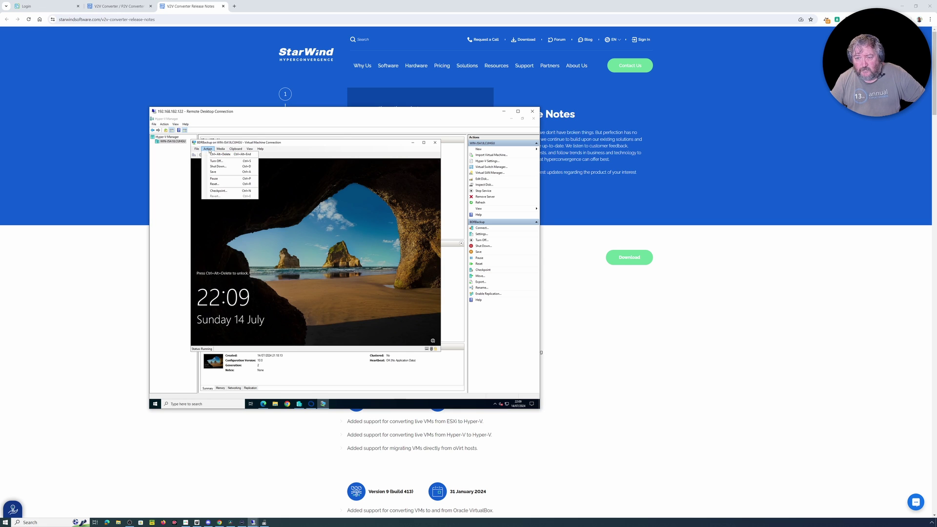
pyautogui.click(208, 149)
pyautogui.click(208, 149)
pyautogui.click(221, 154)
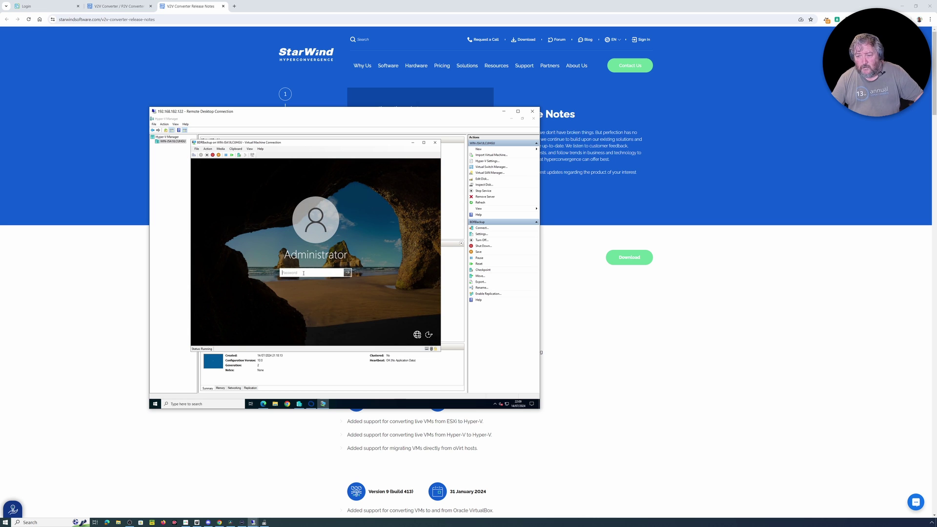
# Enter the Administrator password, dismiss the incorrect-password error, and type the password again
pyautogui.write('P')
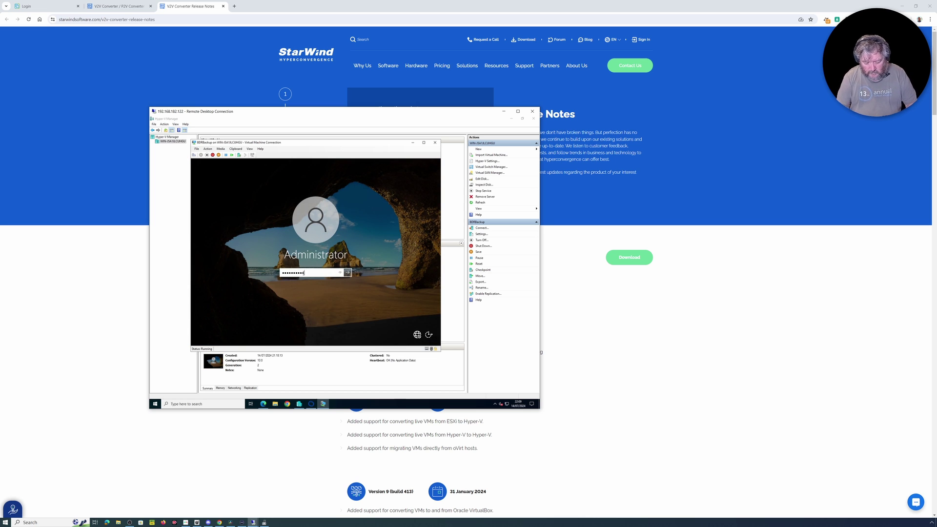
pyautogui.press('Return')
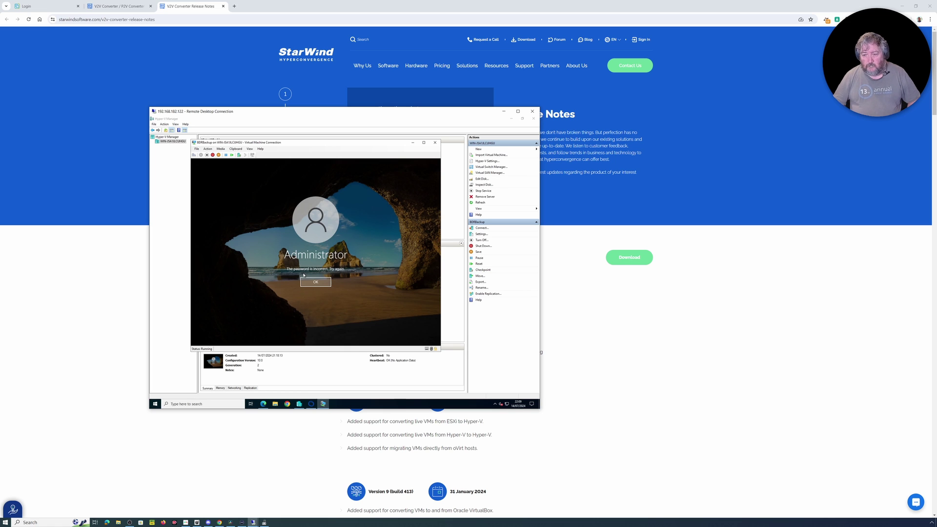
pyautogui.press('Return')
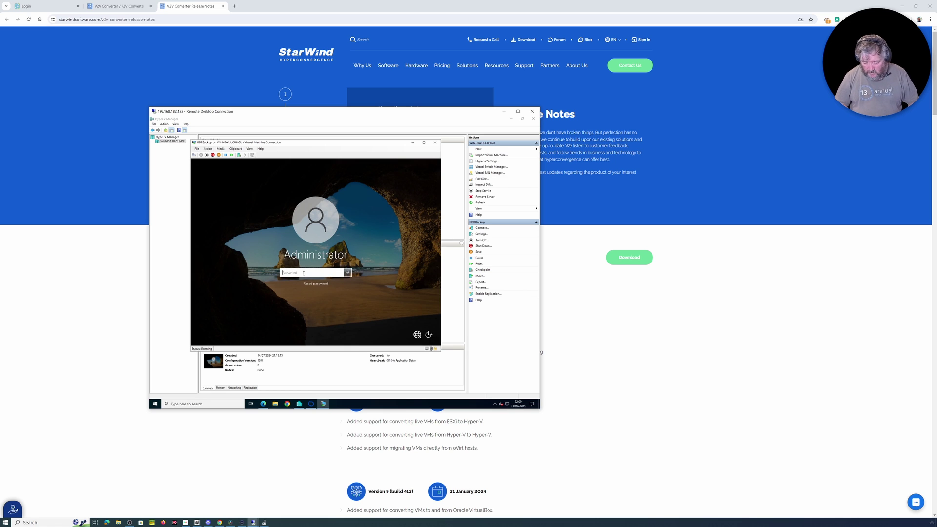
pyautogui.write('•')
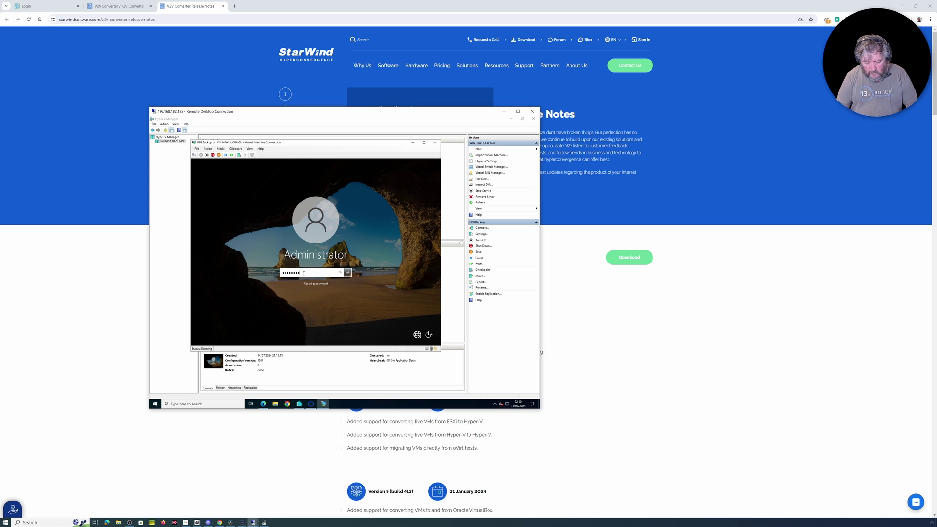
pyautogui.write('••••••••••••')
# Submit the retyped Administrator password and wait for Server Manager's dashboard to load
pyautogui.press('Return')
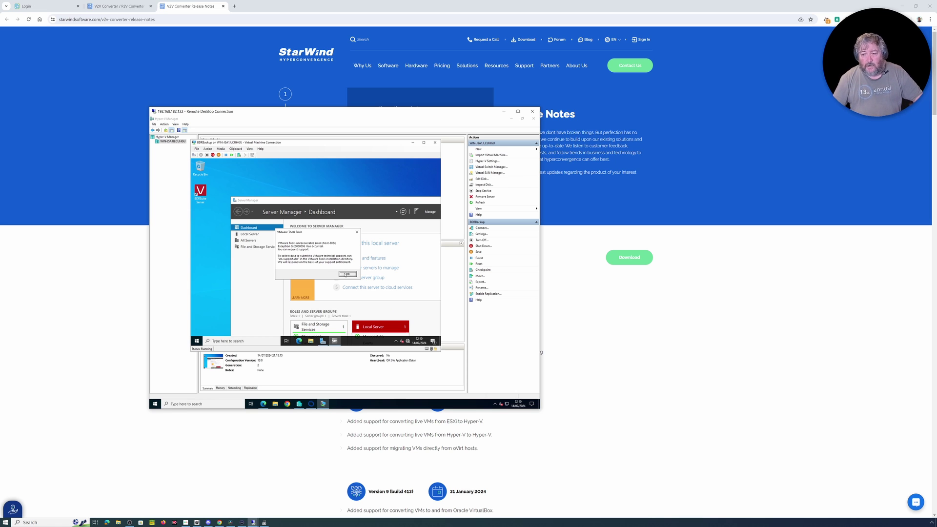
# Dismiss the VMware Tools error, then move Server Manager aside and close it
pyautogui.click(346, 274)
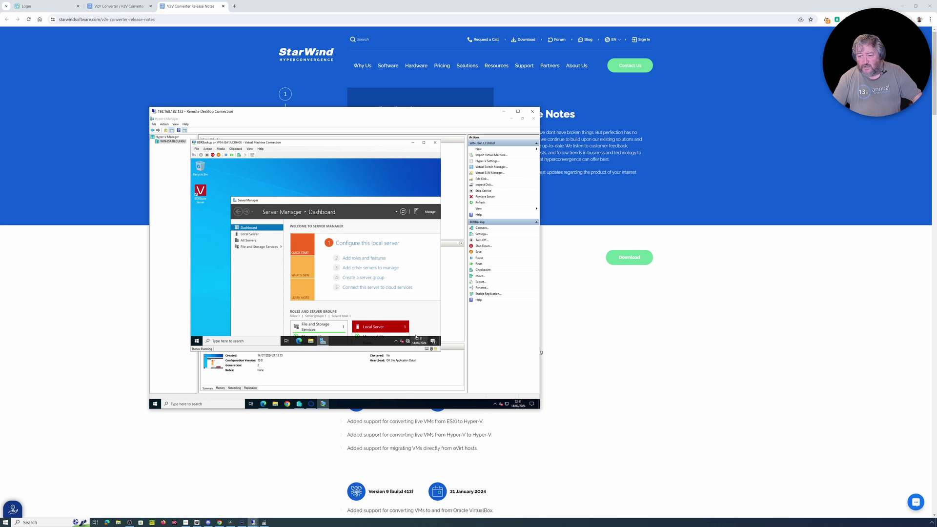
pyautogui.moveTo(403, 206); pyautogui.dragTo(363, 190)
pyautogui.click(432, 186)
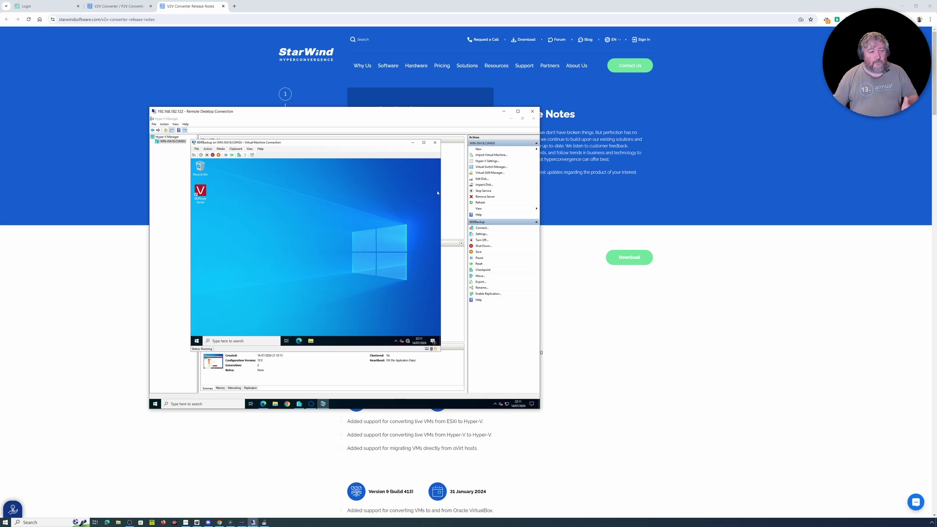